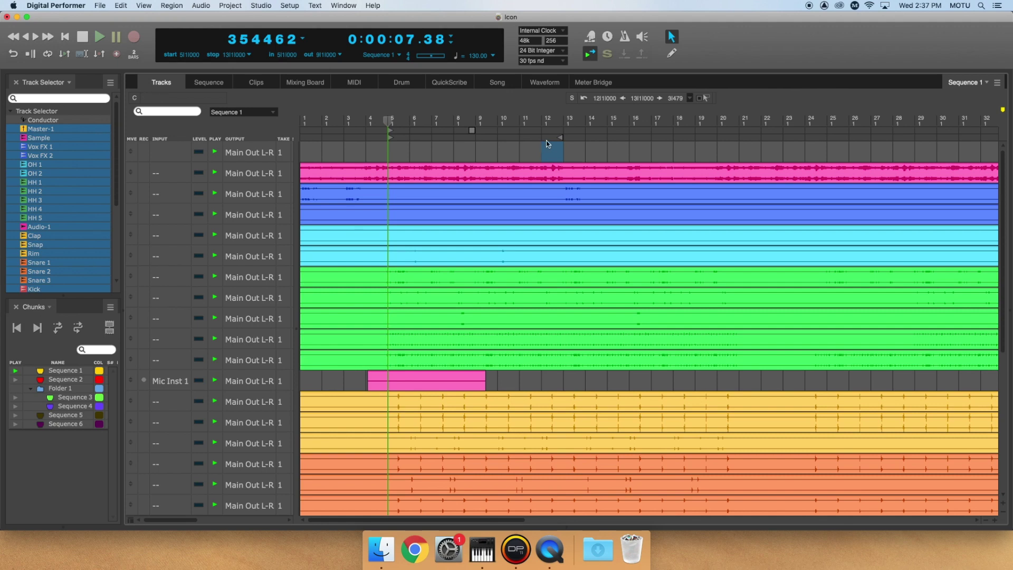
Step: Open Control Surface Setup from the Setup menu and add a new surface entry
click(290, 5)
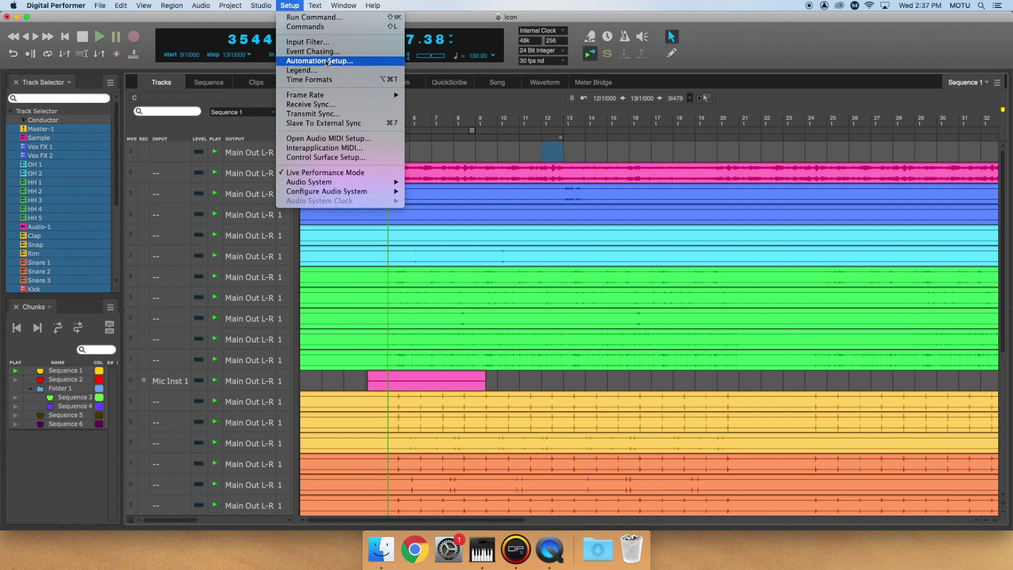
click(372, 157)
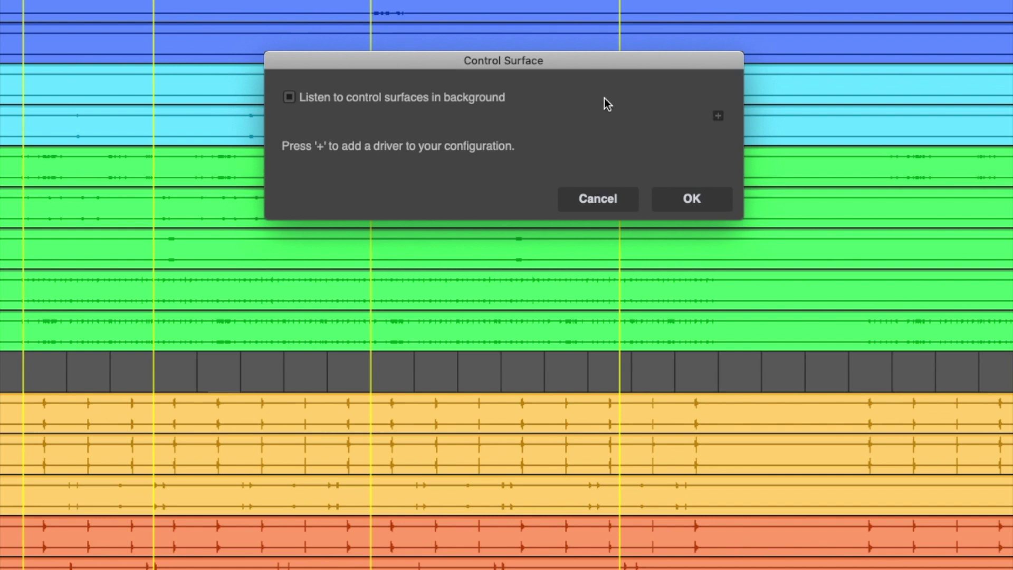
click(719, 117)
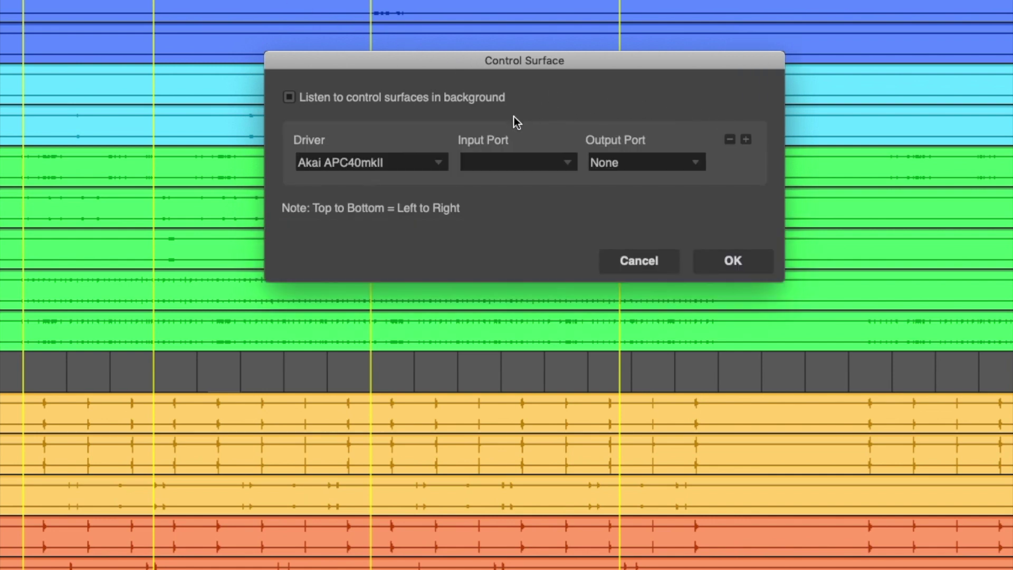
Step: Set driver and unit to Icon Control with input port iCON QCON Pro X V2.05-1
click(420, 160)
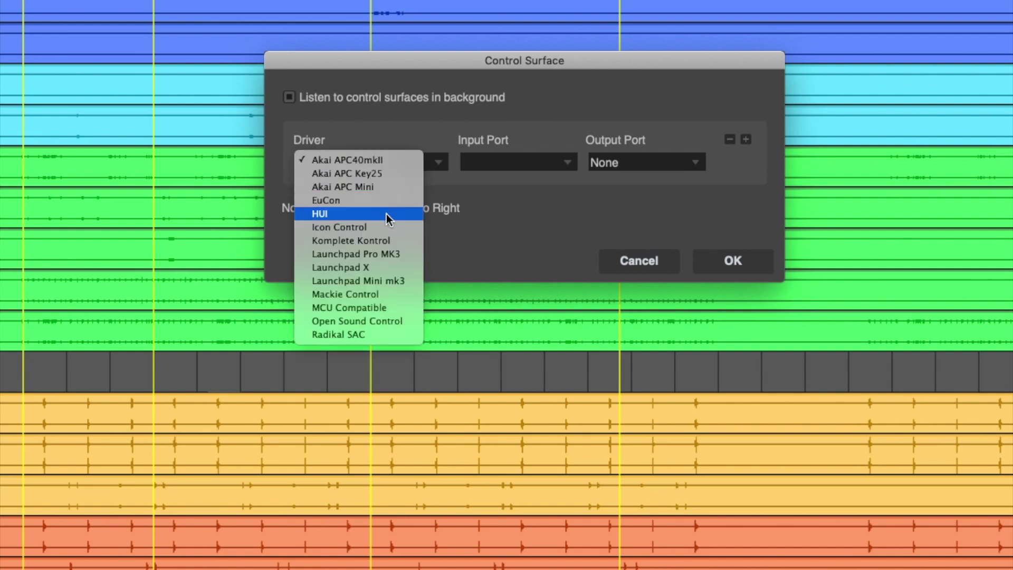
click(385, 227)
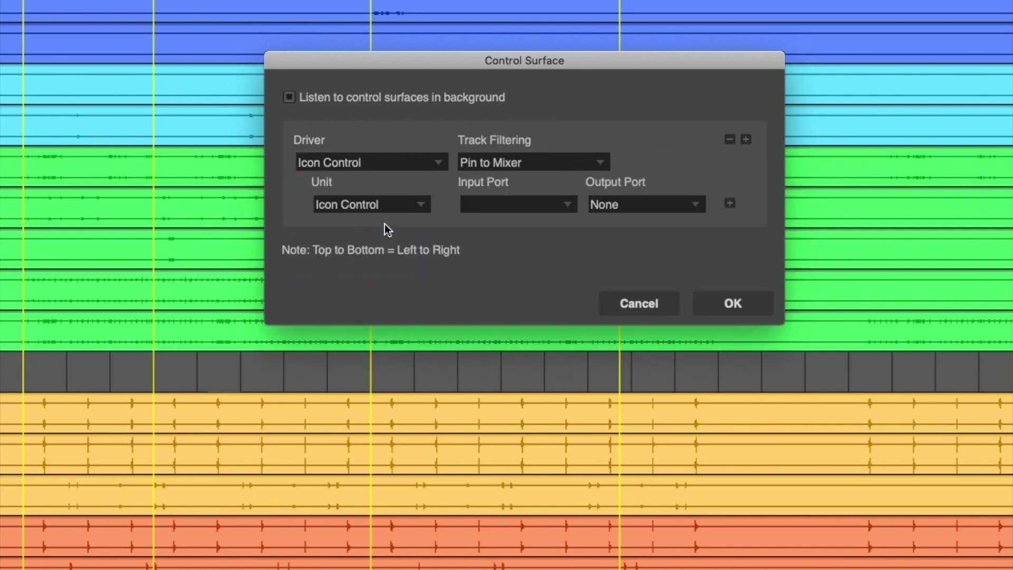
click(412, 211)
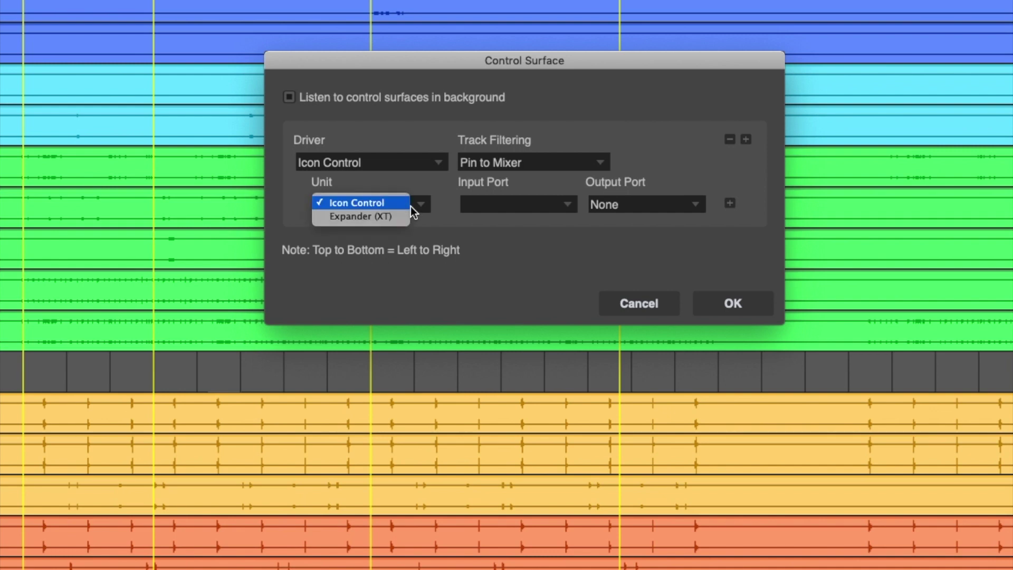
click(398, 204)
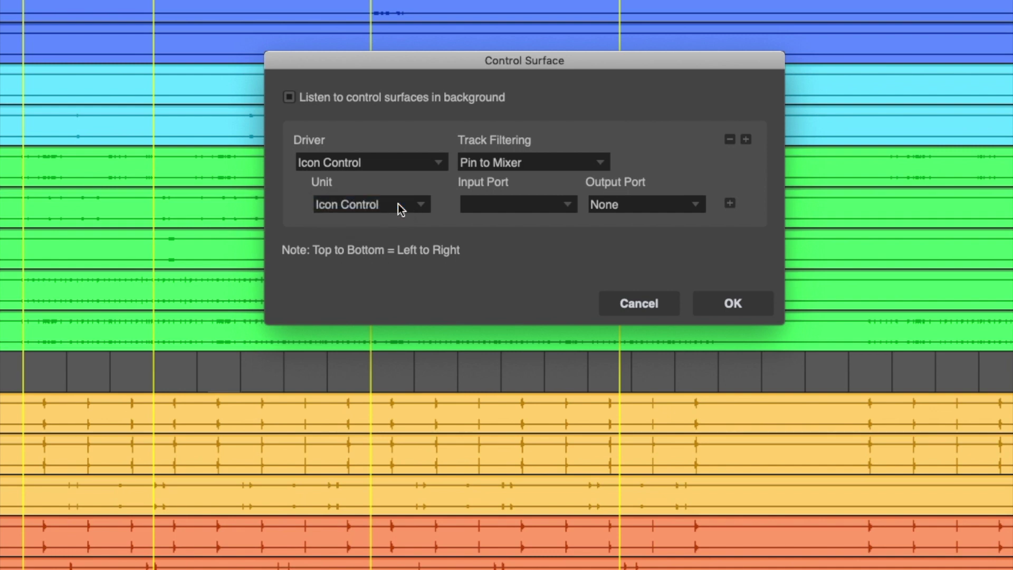
click(521, 213)
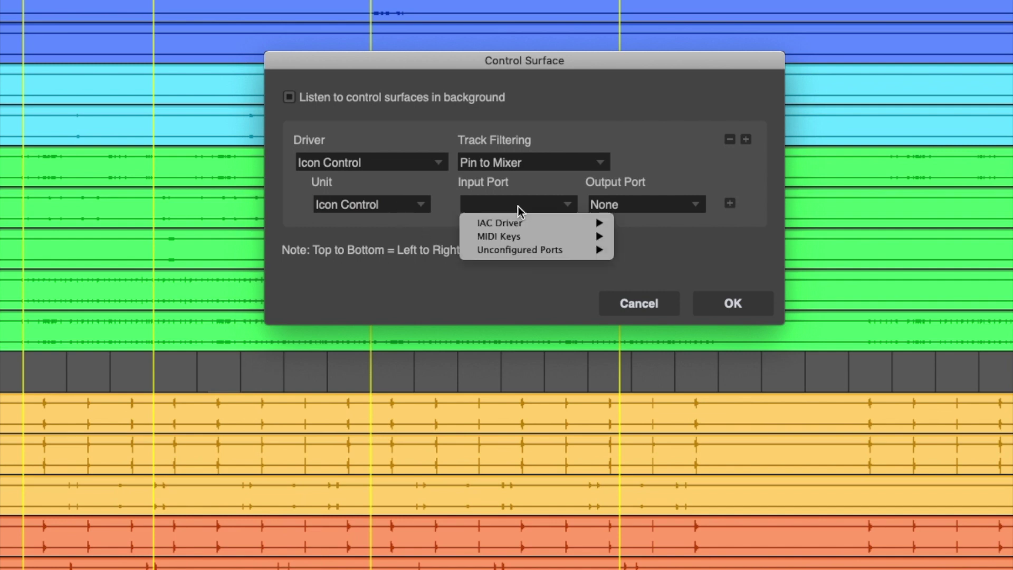
mouse_move(550, 249)
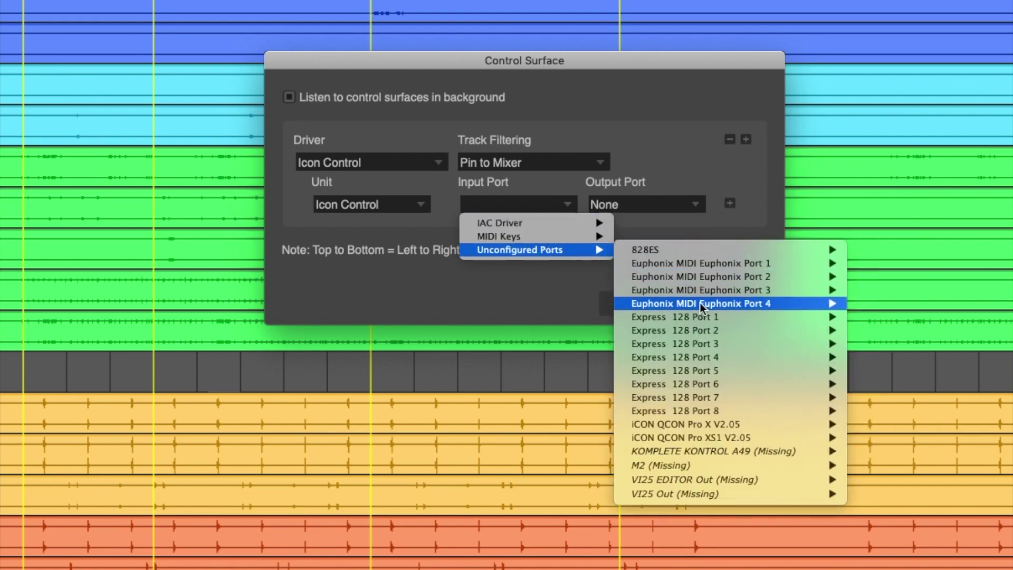
mouse_move(796, 423)
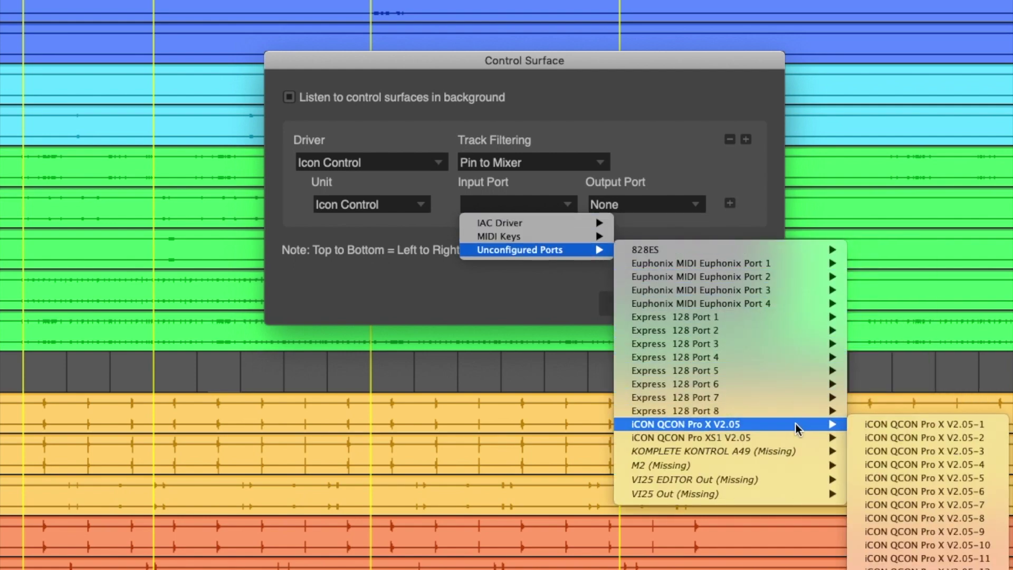
click(864, 424)
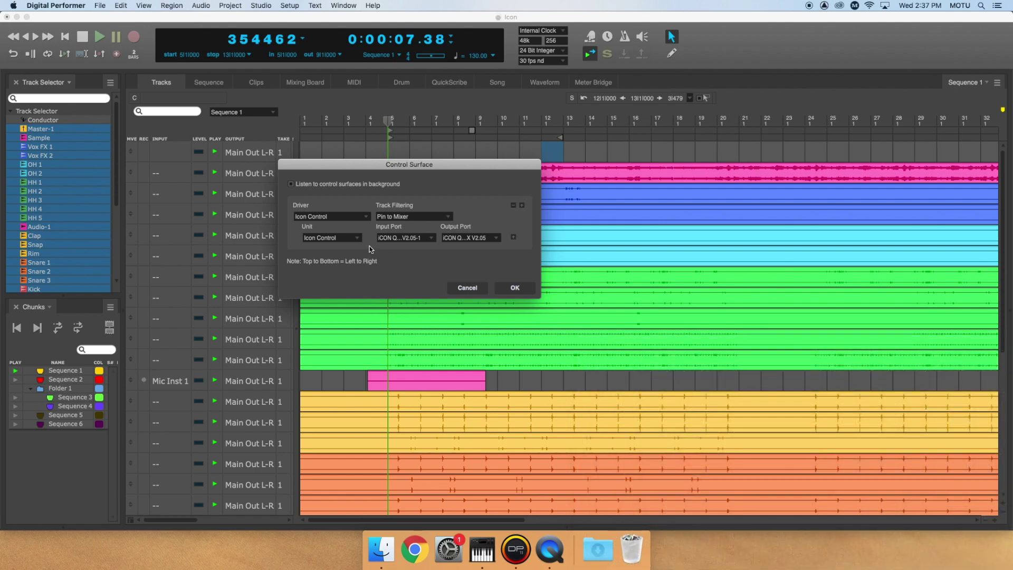
click(343, 238)
Step: Make the first unit an Expander (XT) using iCON QCON Pro XS1 V2.05 input and output ports
click(347, 246)
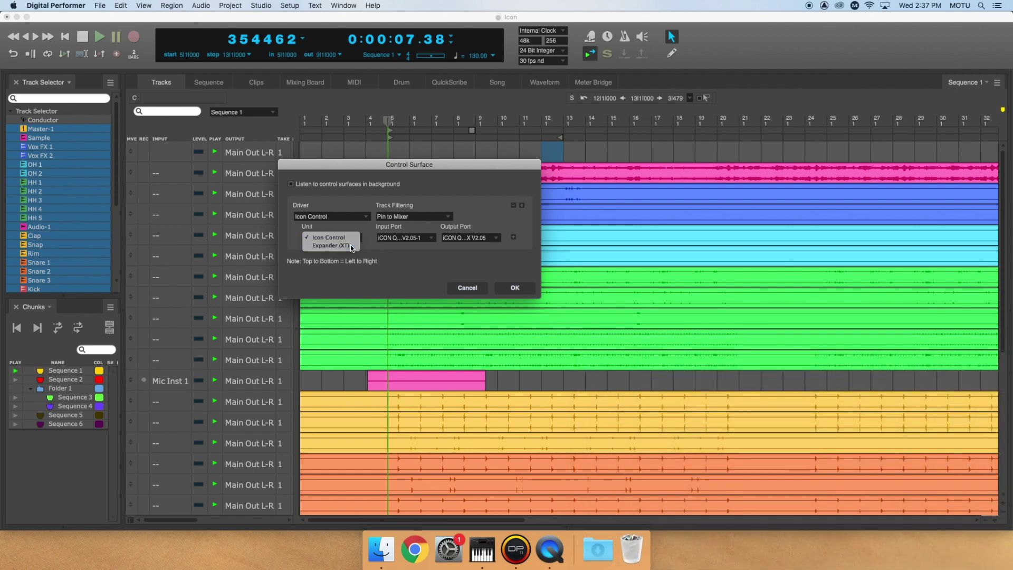
click(406, 238)
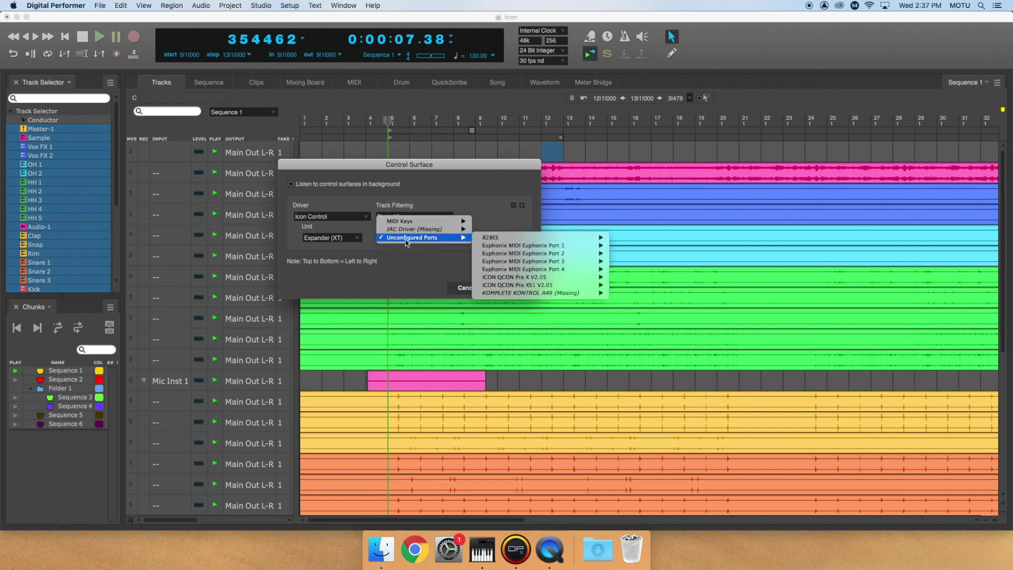
mouse_move(596, 286)
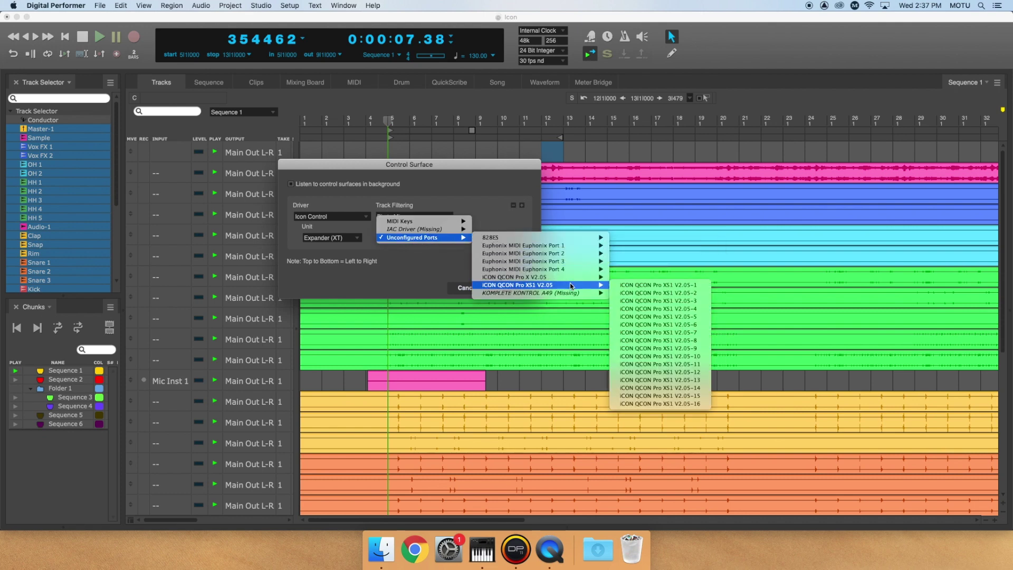
click(657, 285)
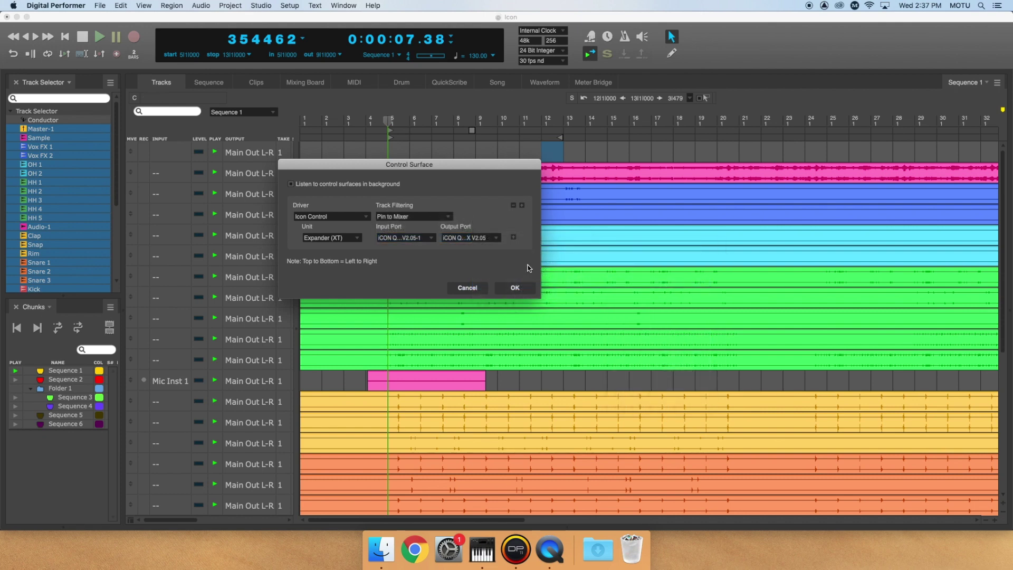
click(482, 240)
mouse_move(482, 241)
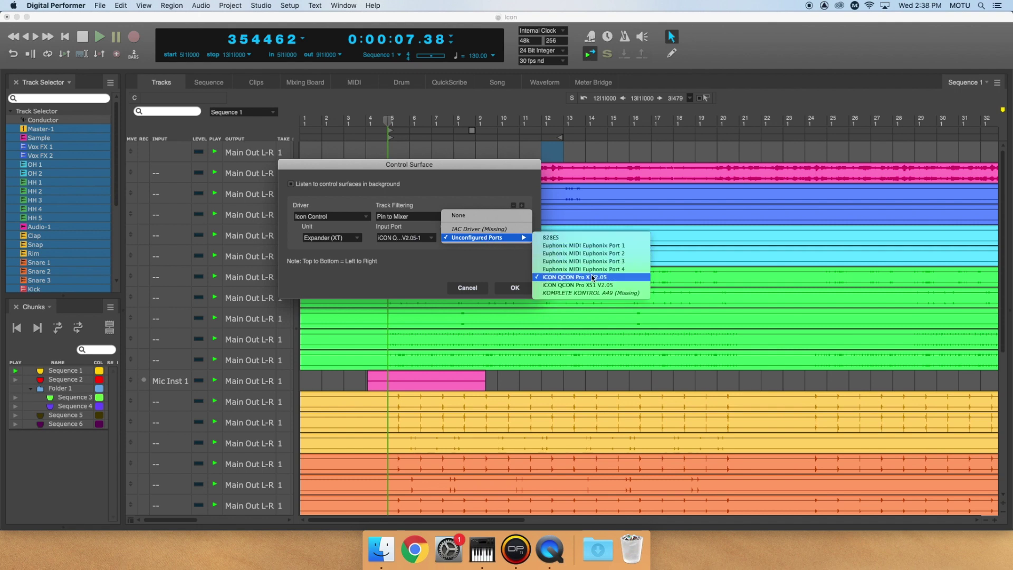
click(605, 286)
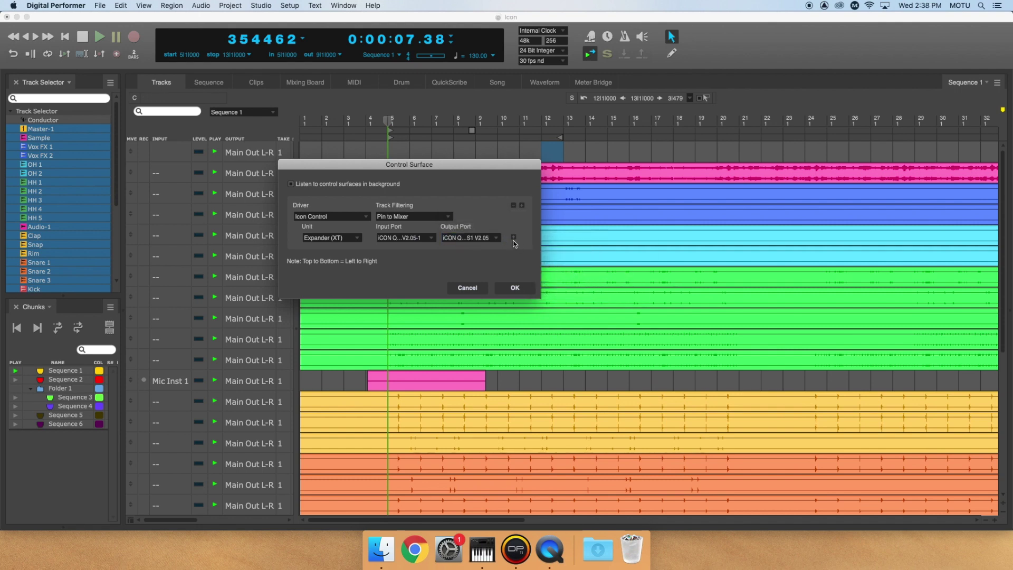
Step: Add a second Icon Control unit on iCON QCON Pro X V2.05-1 and confirm the setup
click(514, 238)
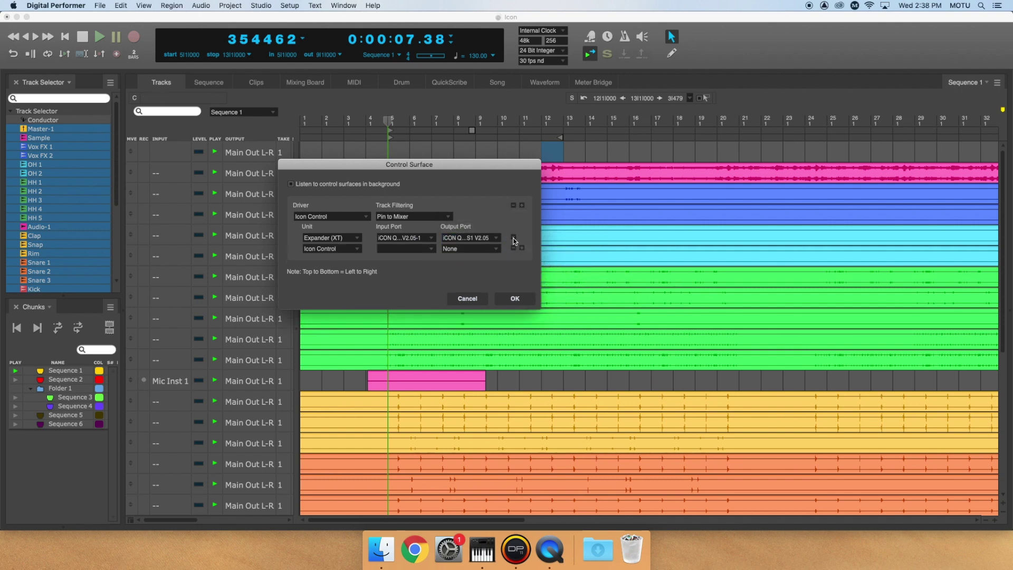
click(415, 250)
mouse_move(422, 275)
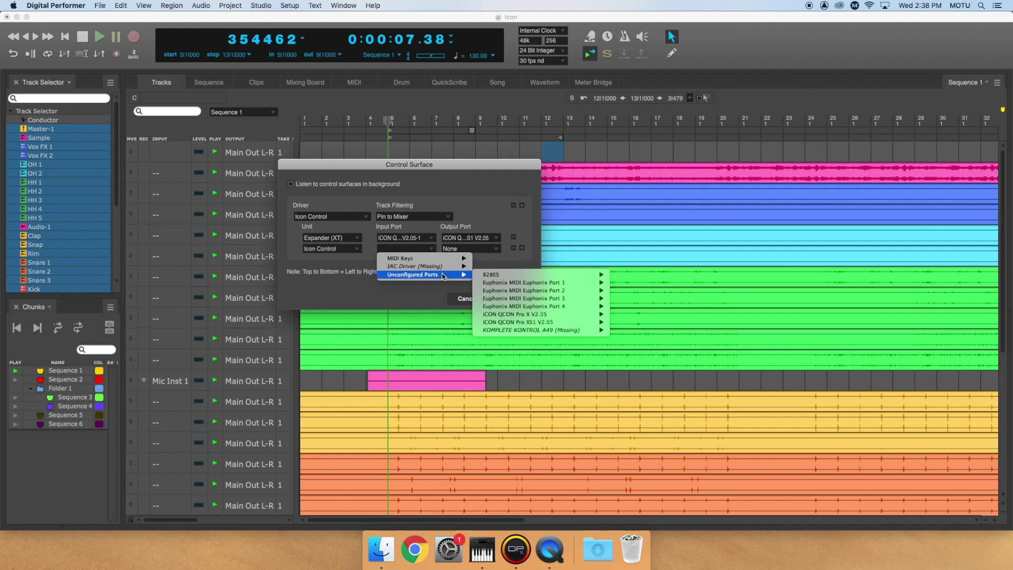
mouse_move(578, 314)
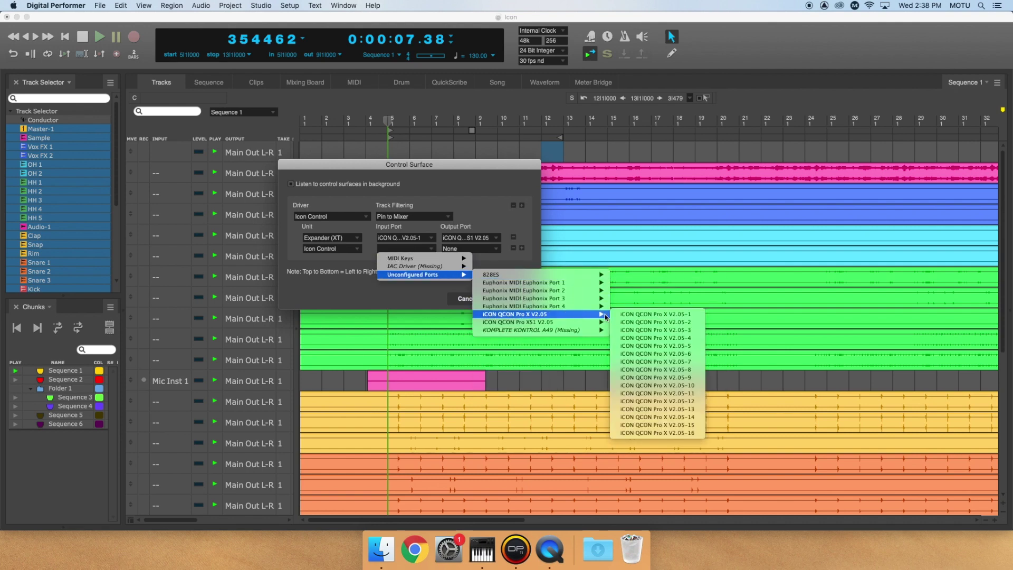
click(626, 316)
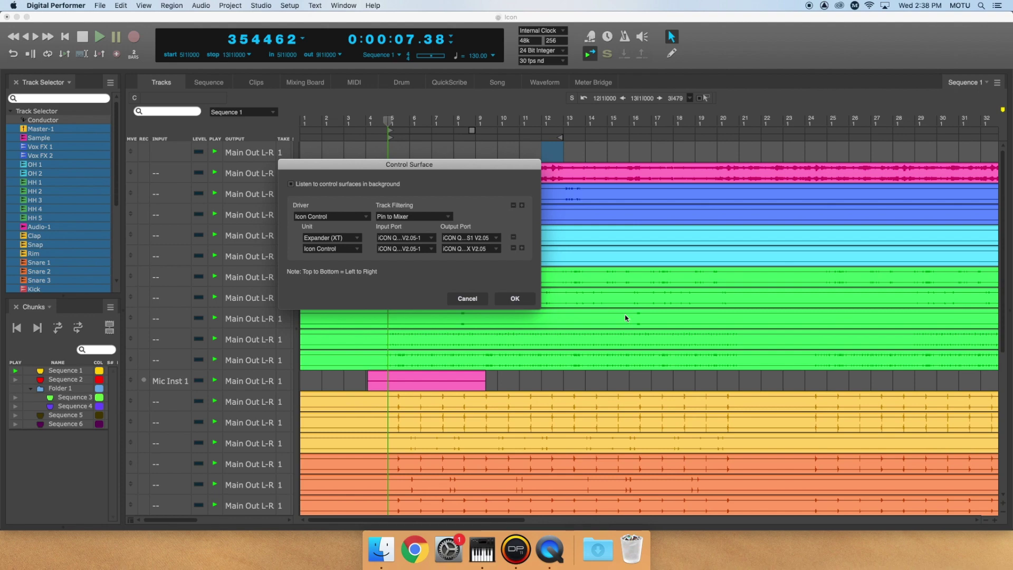
click(517, 299)
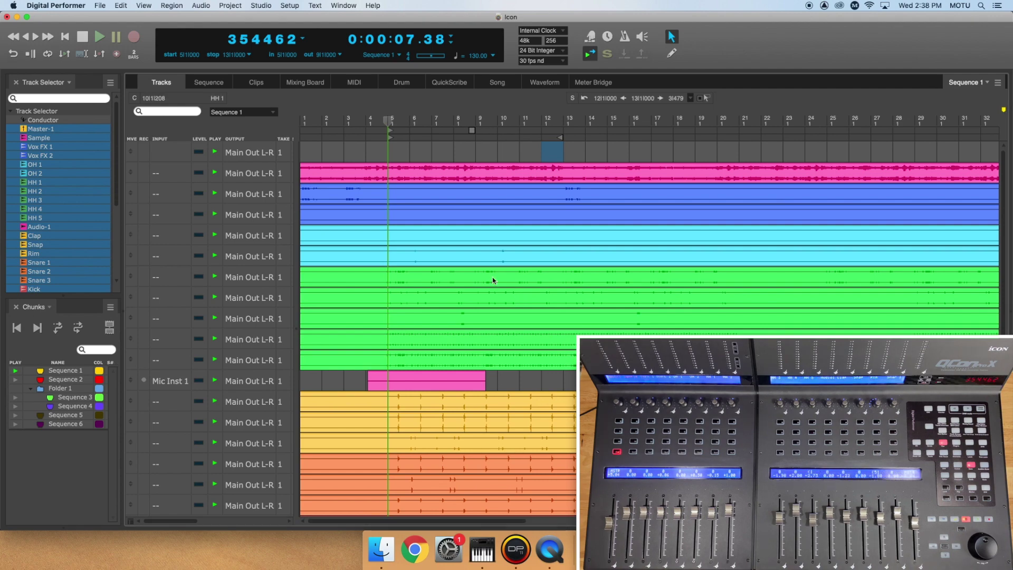
Step: Show the Mixing Board with every track's channel strip and fader
click(312, 83)
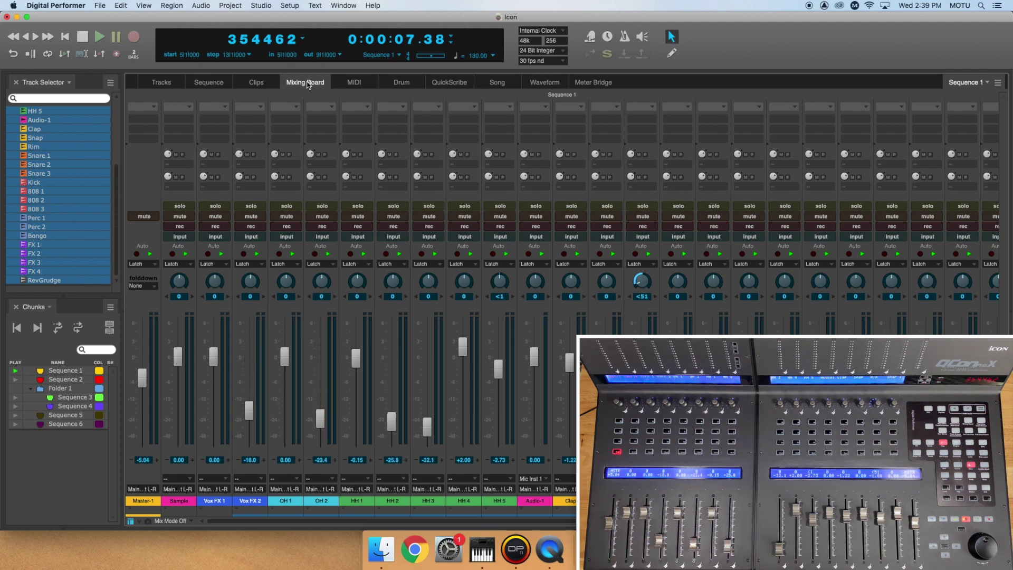
Step: Raise HH 3 (+0.50), HH 2, OH 2 (+0.60) and Vox FX 2 (+0.80), then return to Tracks
drag(427, 426, 428, 355)
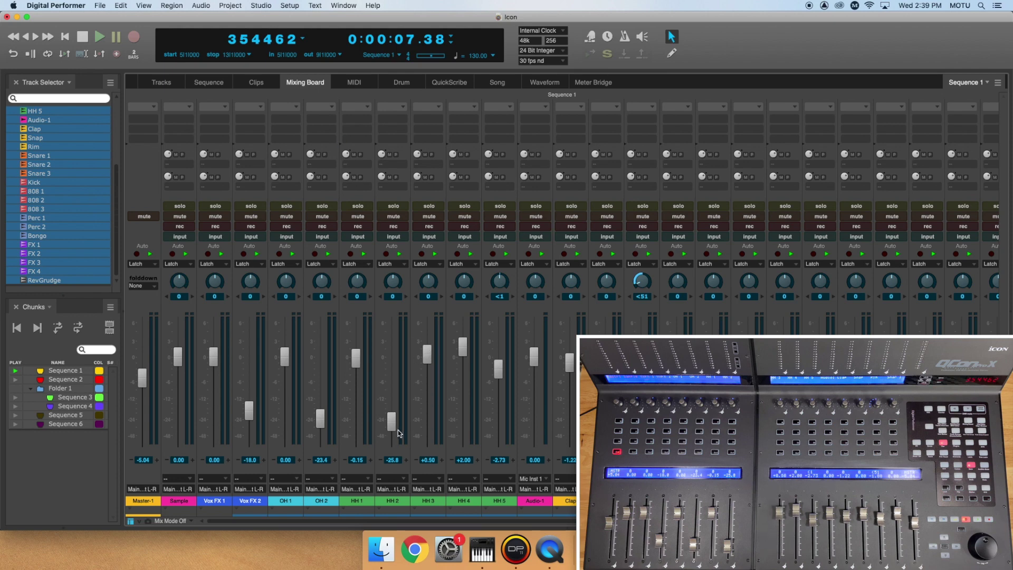
drag(392, 421, 391, 349)
drag(319, 422, 320, 346)
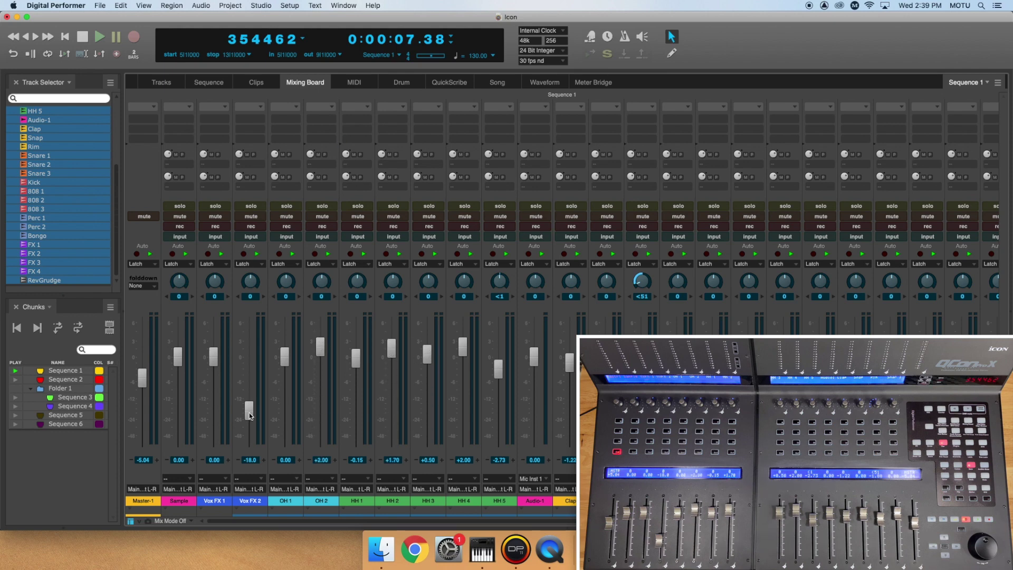
drag(249, 412, 249, 355)
drag(322, 352, 323, 359)
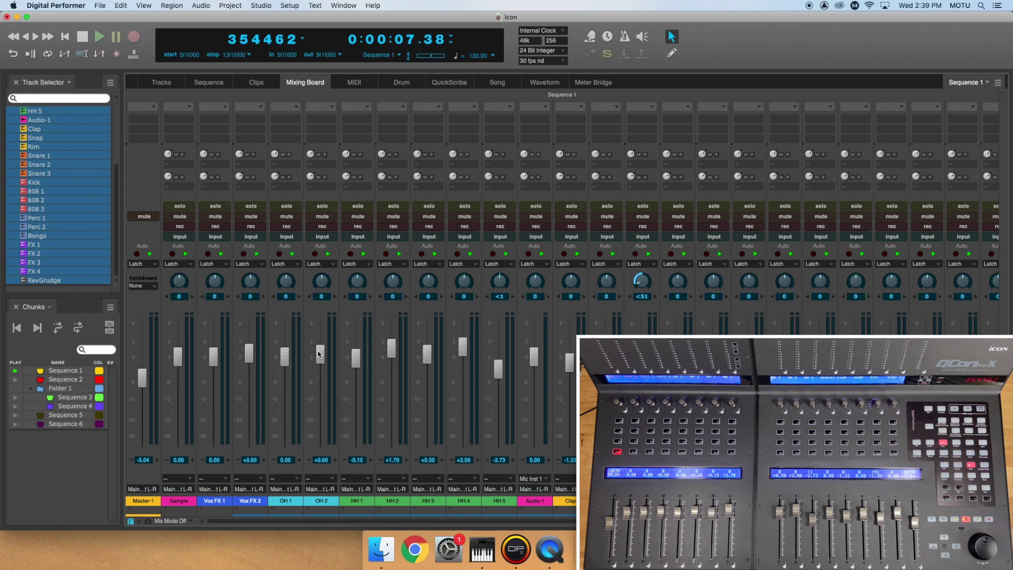
click(161, 82)
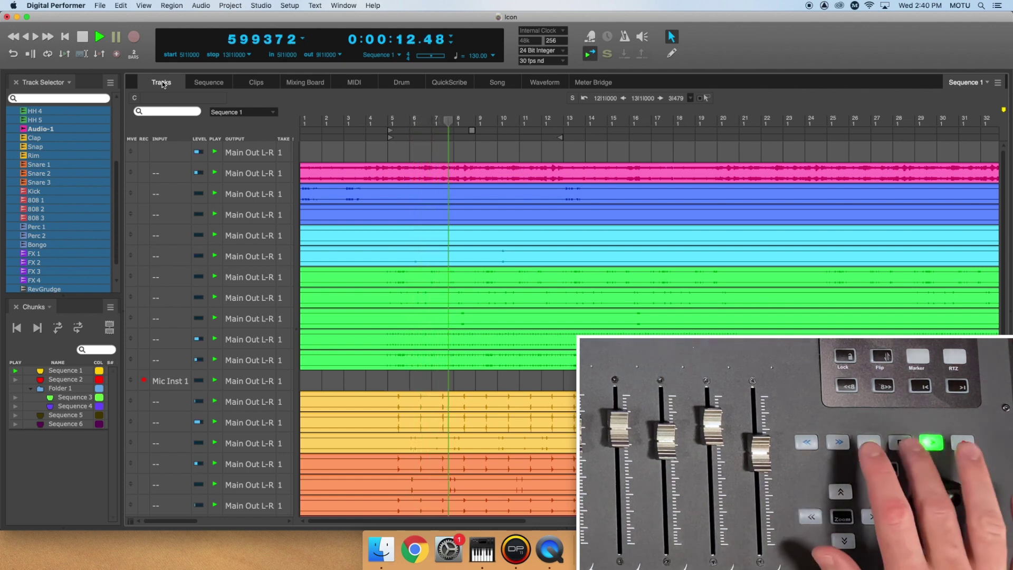
Step: Stop playback, record a take on the armed Mic Inst 1 track, then view the Mixing Board
key(space)
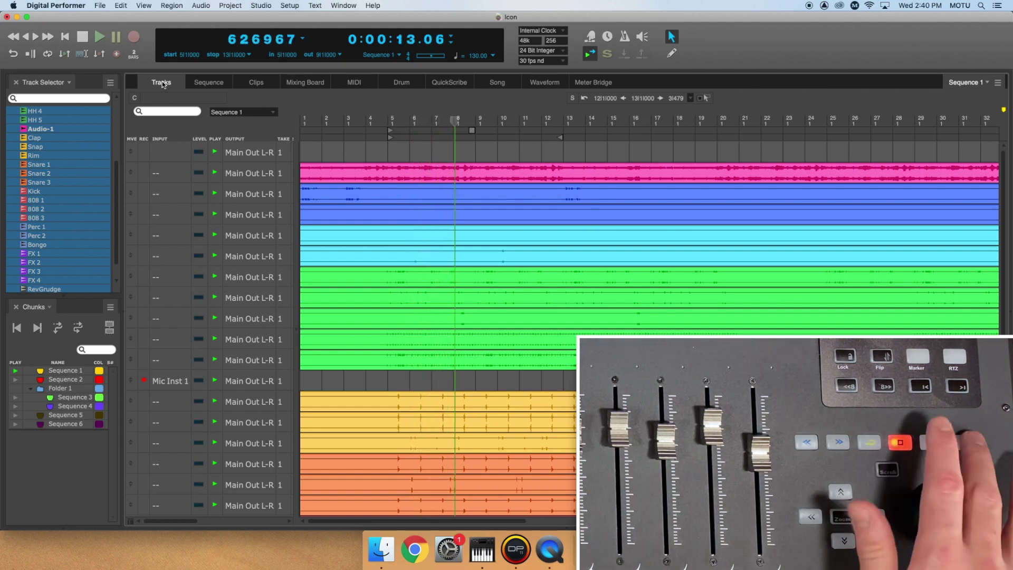
key(KP_3)
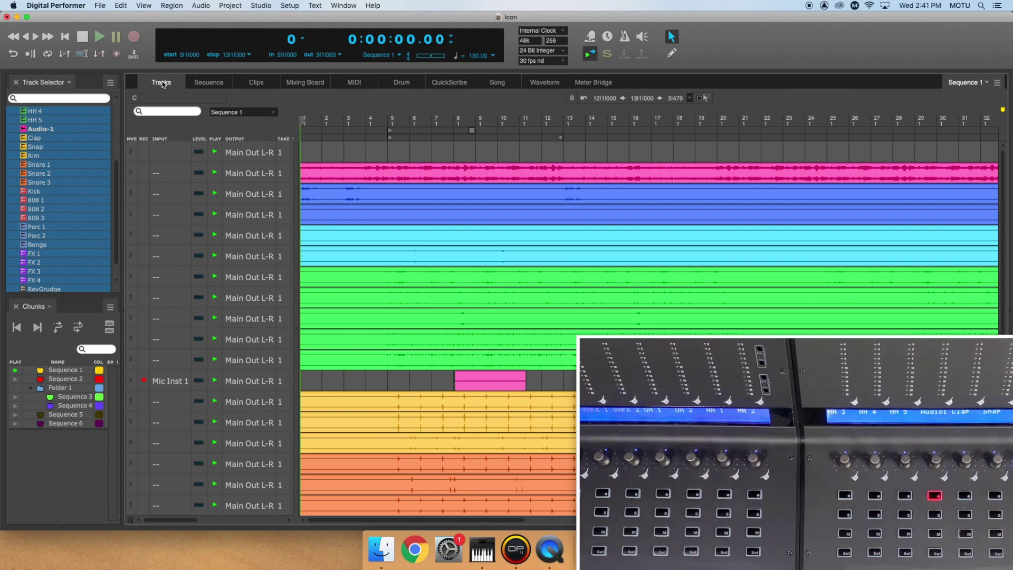
click(305, 83)
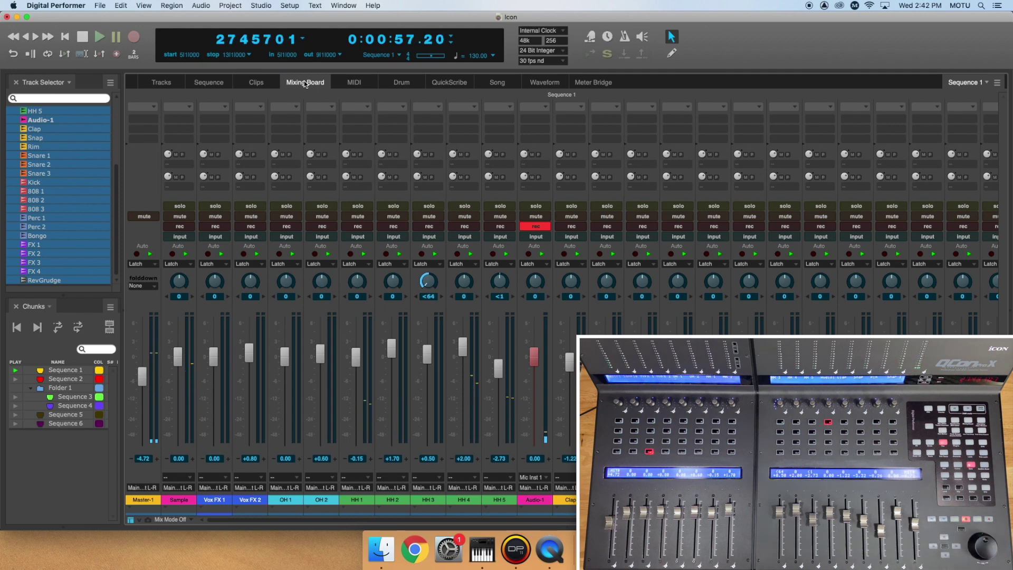
Step: Switch to the Sequence editor showing the tracks' waveforms from bar 32
click(209, 80)
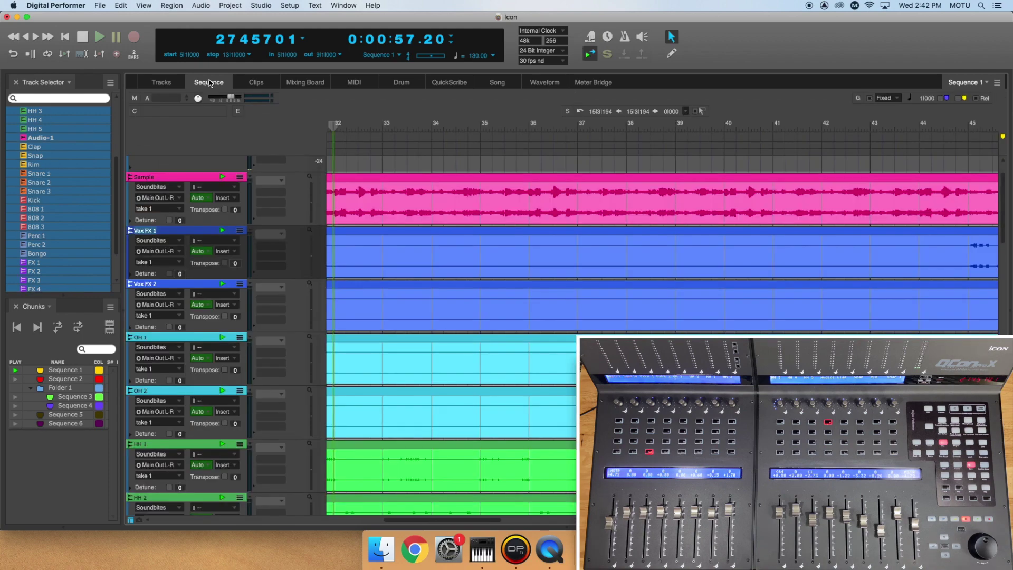